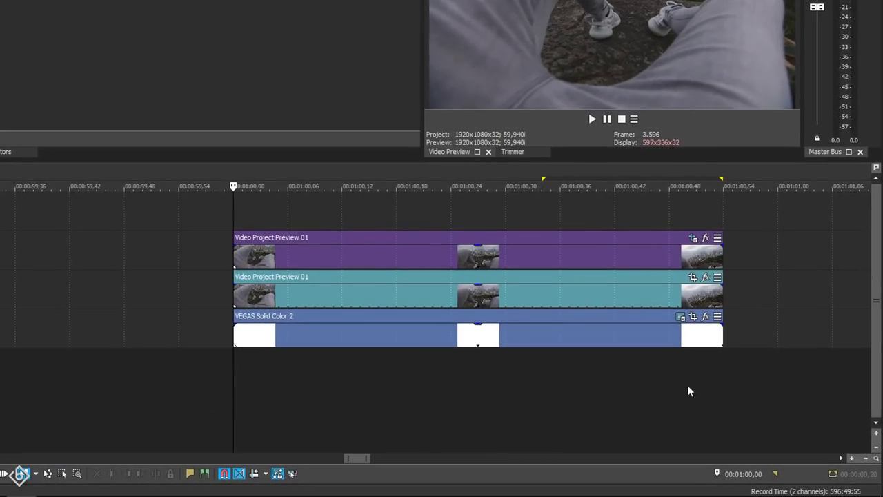
# Step: Place timeline markers at 00:01:00,34 and at the clips' end, about 00:01:00,54
pyautogui.moveTo(763, 392); pyautogui.dragTo(626, 415)
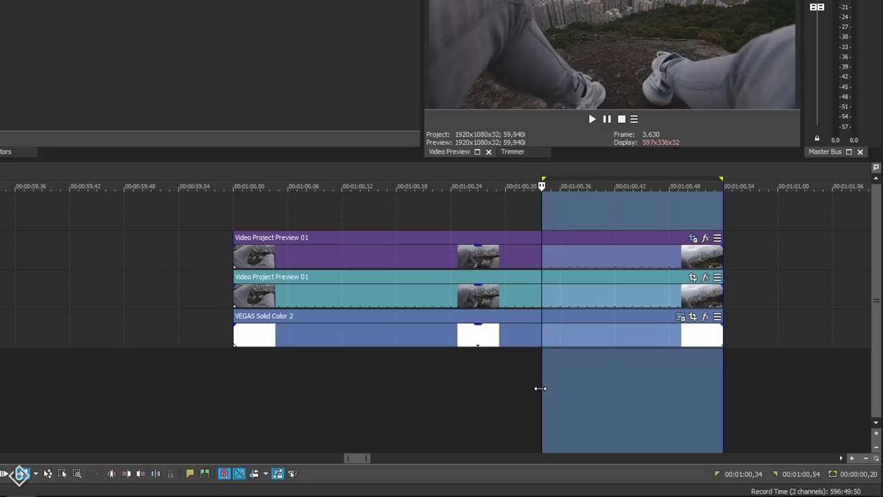
pyautogui.click(541, 390)
pyautogui.press('m')
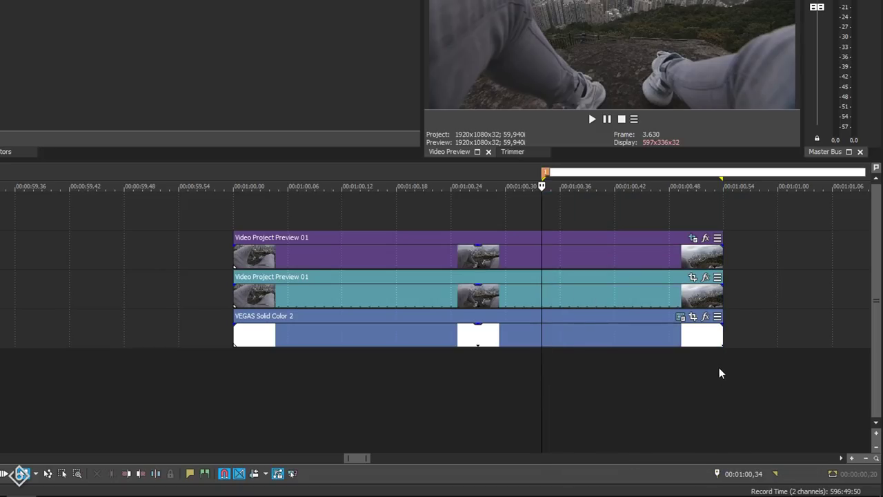
pyautogui.click(723, 365)
pyautogui.press('m')
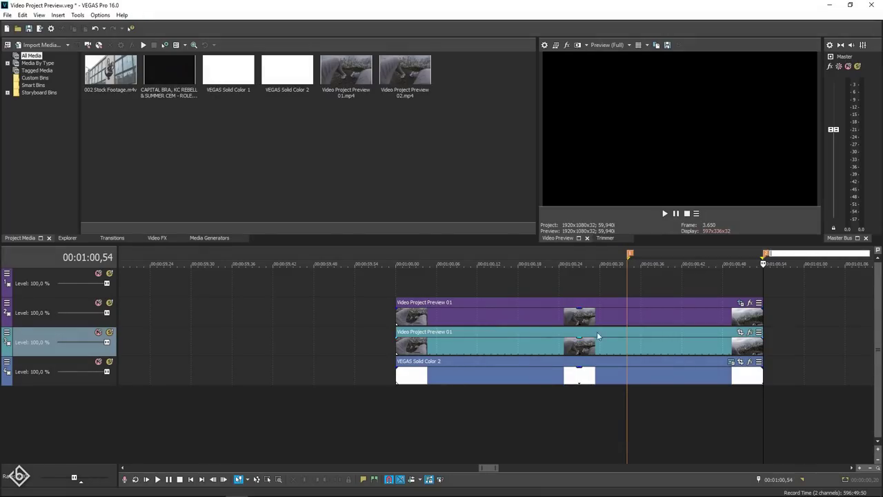
# Step: Open Event Pan/Crop for the top video copy and shrink its window to reveal the timeline
pyautogui.click(741, 333)
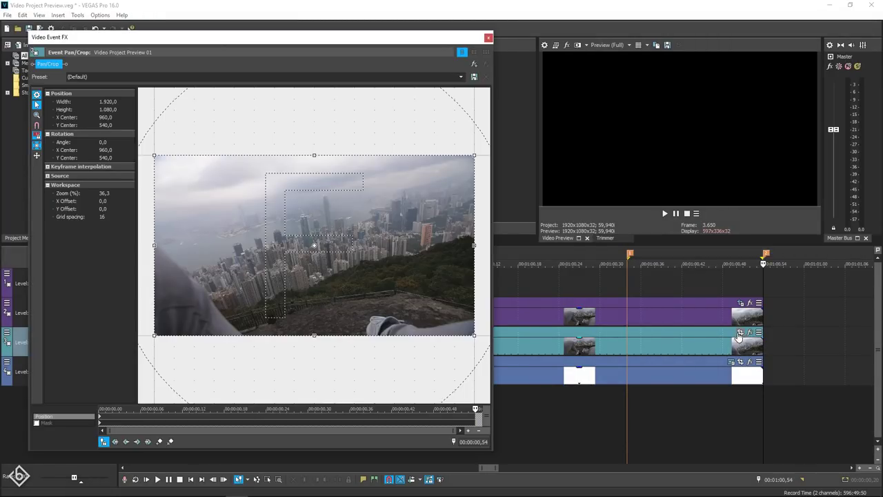
pyautogui.moveTo(491, 329); pyautogui.dragTo(382, 327)
pyautogui.click(627, 327)
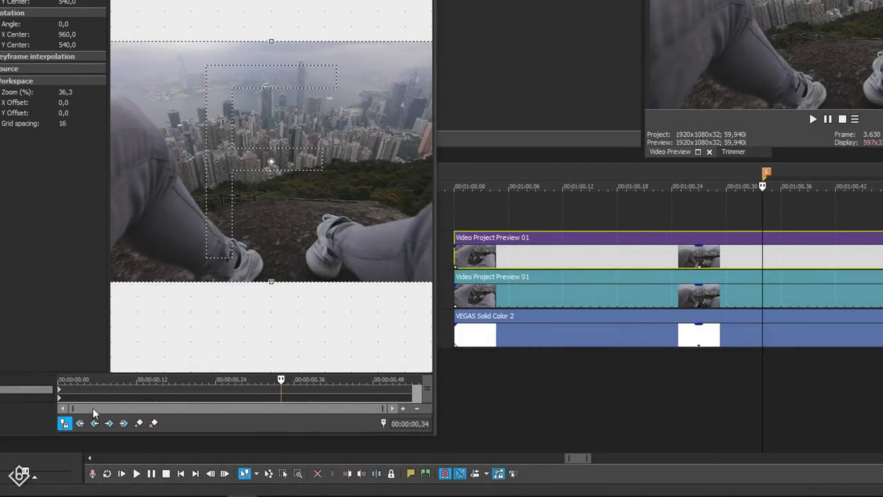
# Step: With Sync Cursor on, keyframe the frame at 00:00:00,34 and narrow it to about 1,060 wide at the clip end
pyautogui.click(62, 425)
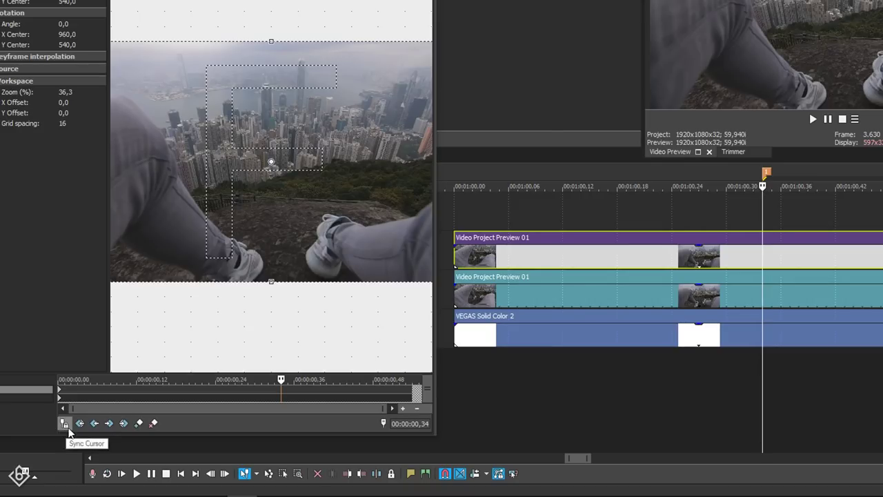
pyautogui.click(137, 425)
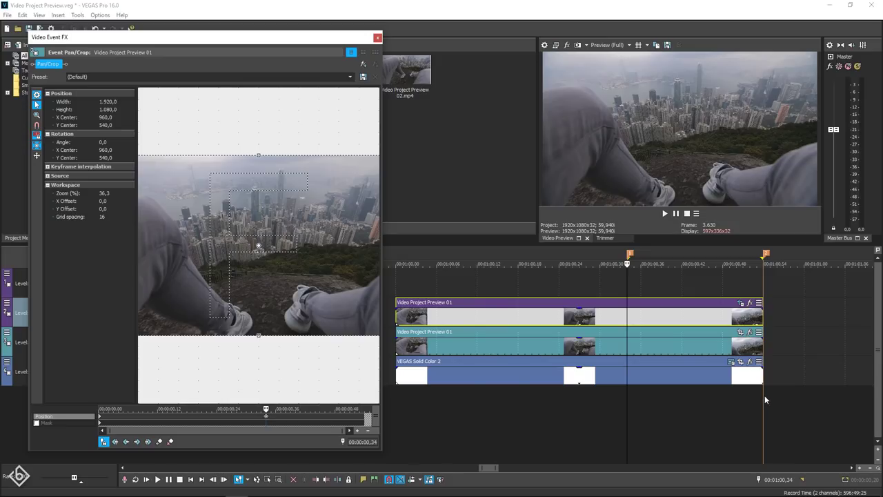
pyautogui.click(765, 399)
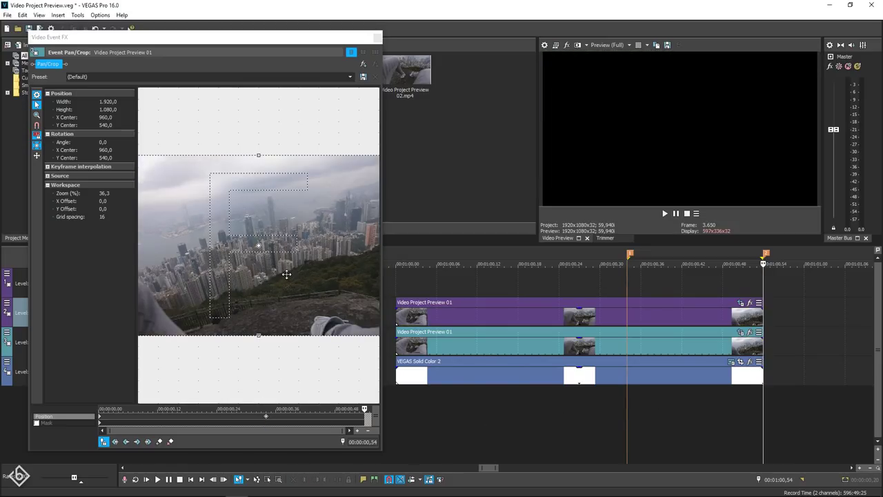
pyautogui.scroll(-2, 286, 275)
pyautogui.scroll(-2, 286, 275)
pyautogui.scroll(-2, 286, 275)
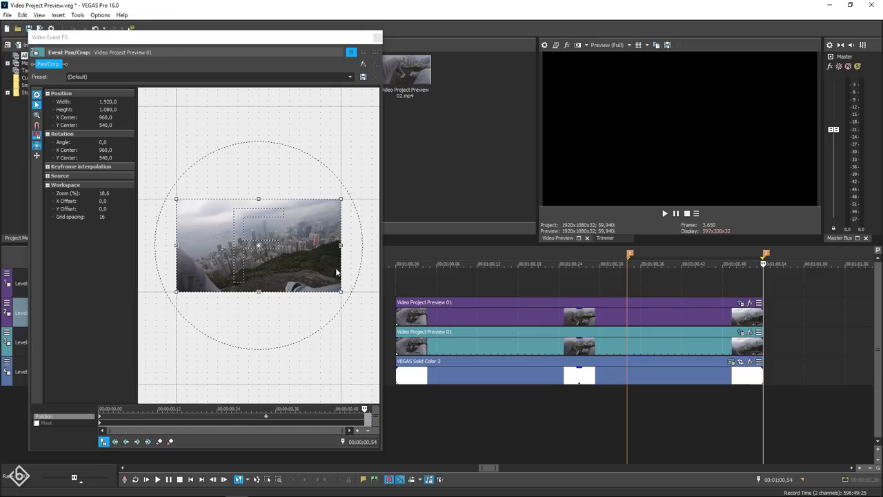
pyautogui.moveTo(341, 269); pyautogui.dragTo(299, 275)
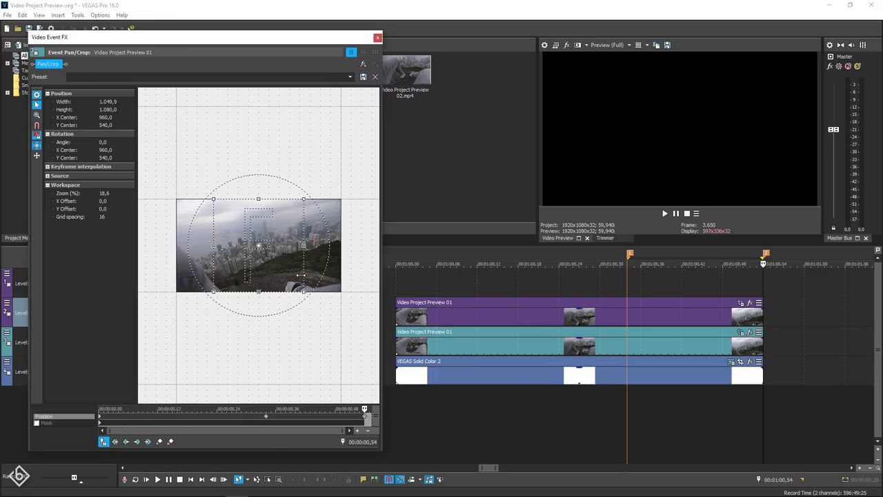
pyautogui.moveTo(300, 275); pyautogui.dragTo(301, 275)
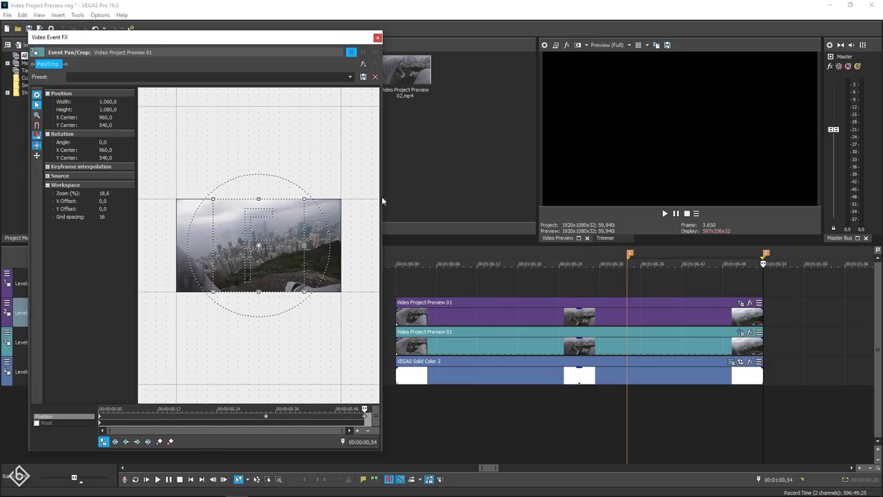
pyautogui.click(378, 37)
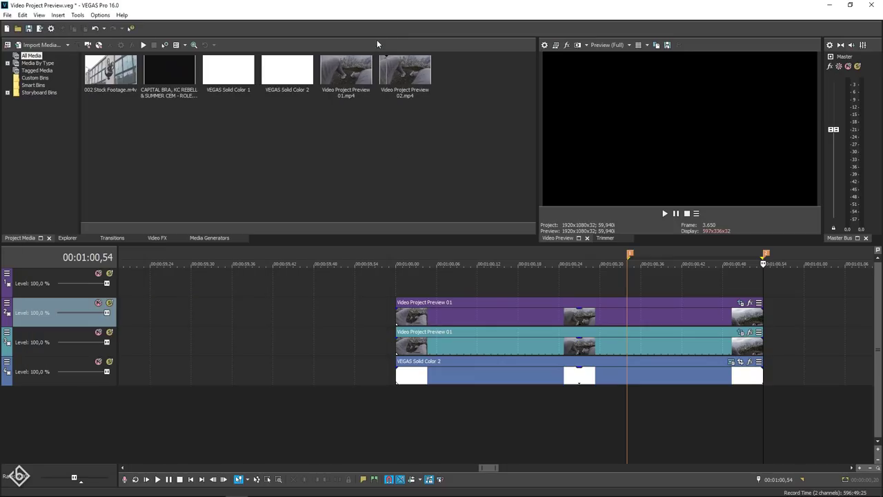
# Step: Reopen the top copy's Pan/Crop settings on its position keyframes, with the event selected
pyautogui.click(741, 303)
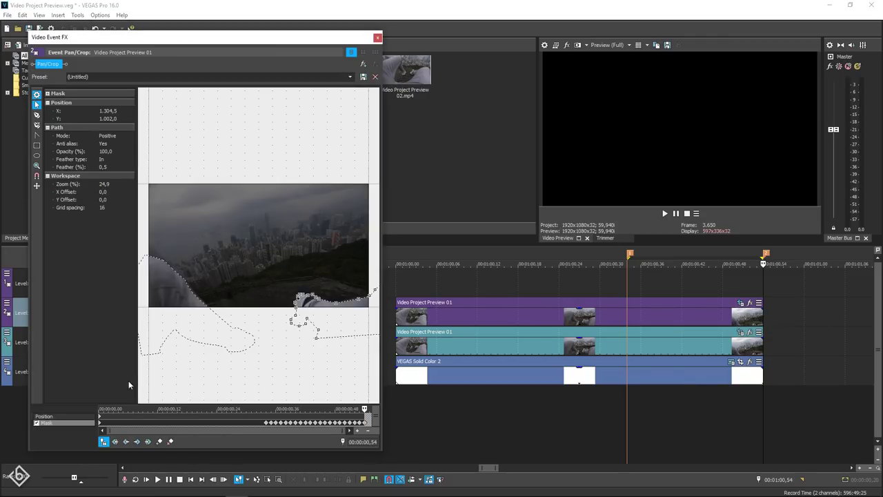
pyautogui.click(55, 416)
pyautogui.click(627, 315)
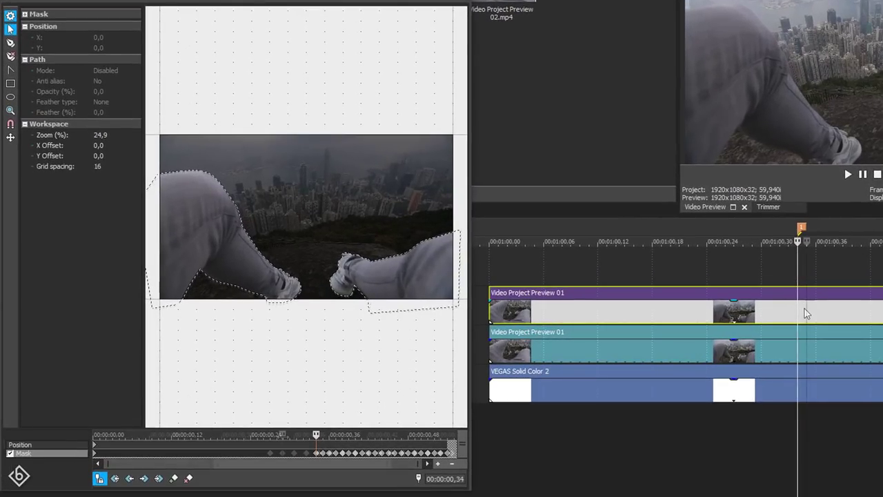
# Step: Step frame by frame through the leg mask, then show its path points at 00:00:00,34
pyautogui.press('Right')
pyautogui.press('Right')
pyautogui.press('Right')
pyautogui.press('Right')
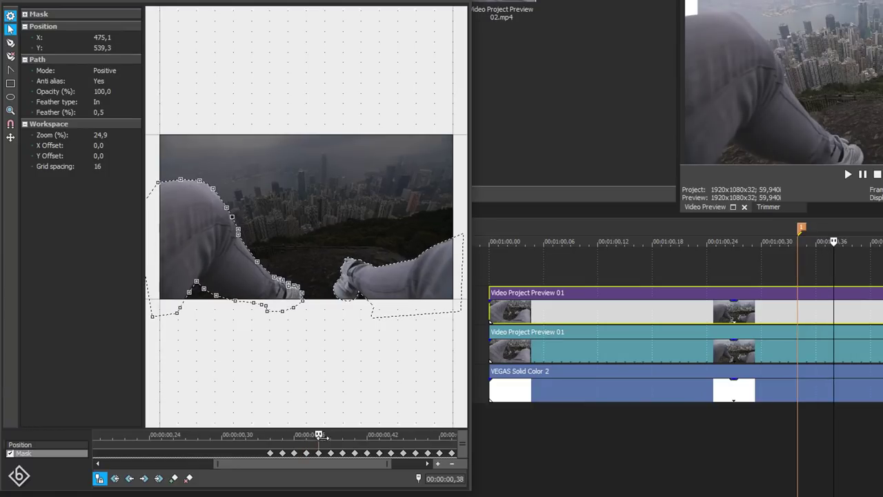
pyautogui.press('Right')
pyautogui.press('Right')
pyautogui.press('Right')
pyautogui.press('Right')
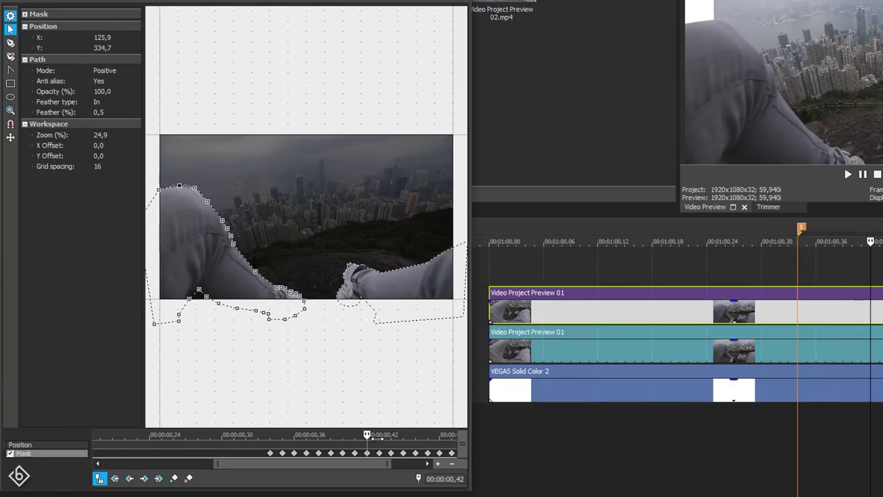
pyautogui.press('Right')
pyautogui.press('Right')
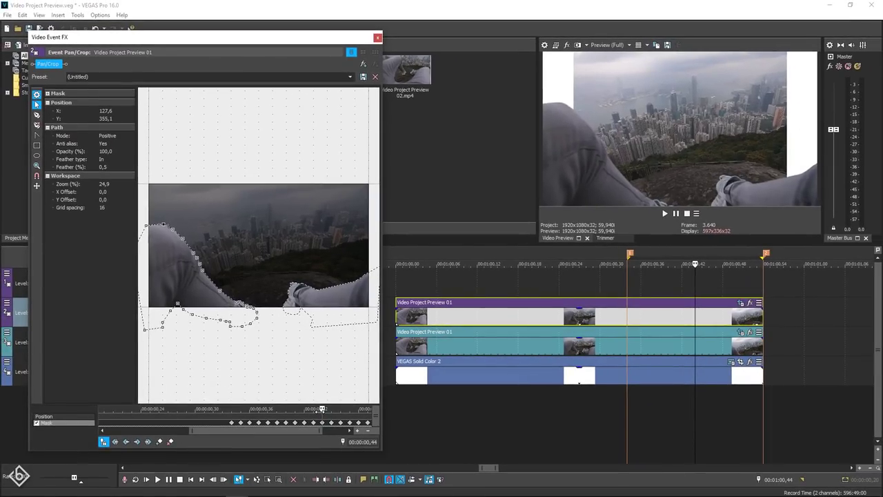
pyautogui.press('Left')
pyautogui.click(222, 409)
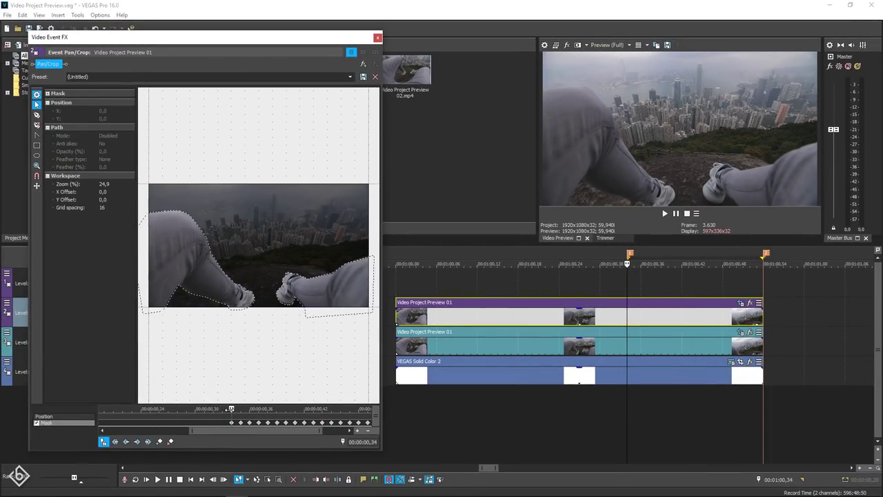
pyautogui.press('Right')
pyautogui.click(160, 313)
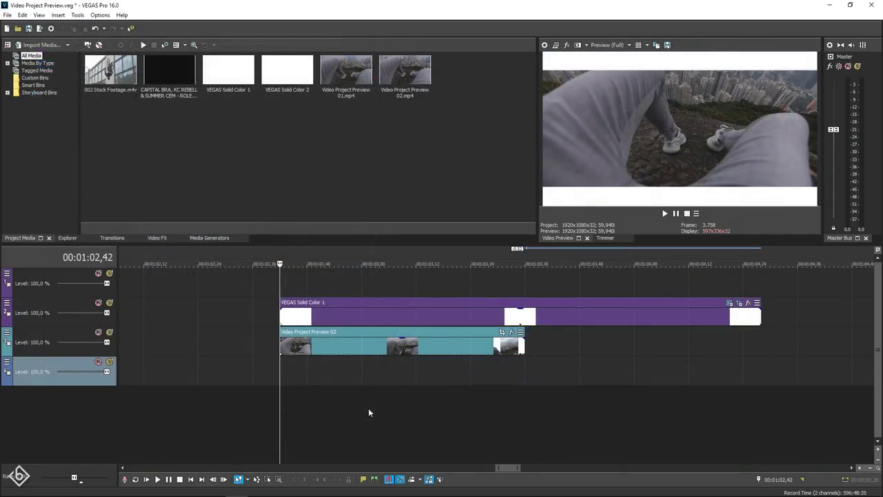
# Step: Add a velocity envelope to the Video Project Preview 02 event
pyautogui.rightClick(397, 346)
pyautogui.moveTo(441, 400)
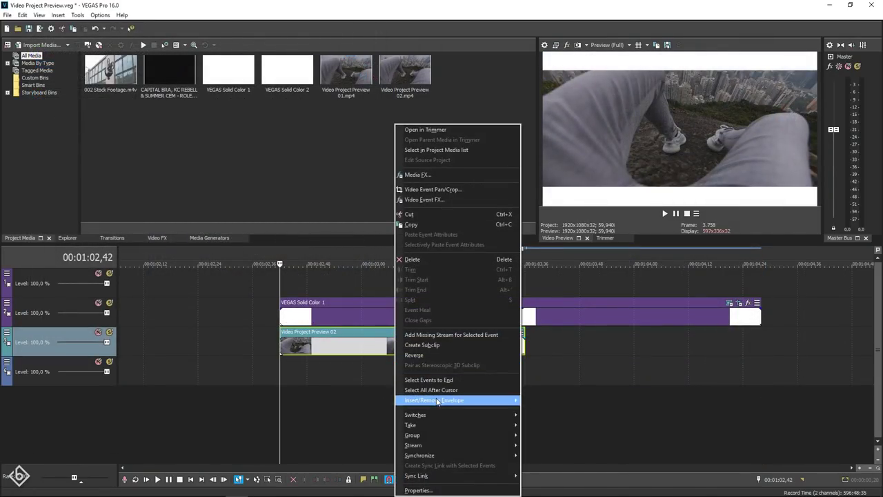
pyautogui.click(545, 410)
pyautogui.click(524, 376)
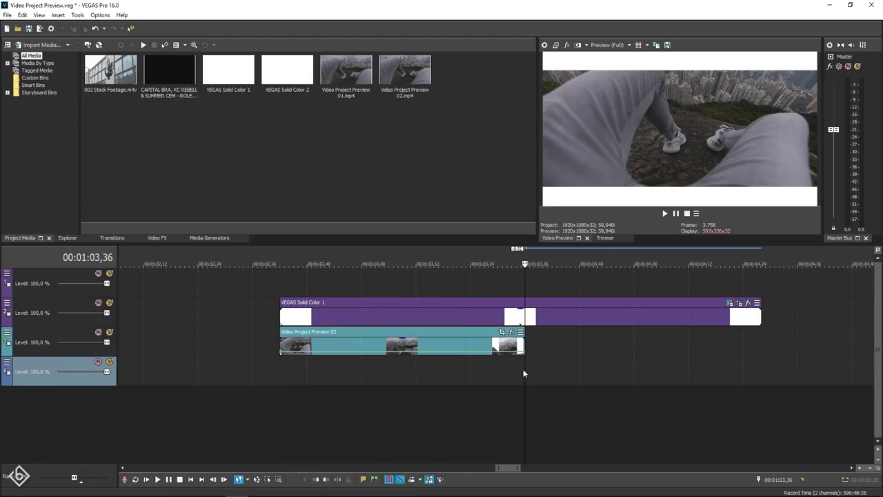
pyautogui.scroll(2, 487, 407)
pyautogui.scroll(4, 477, 403)
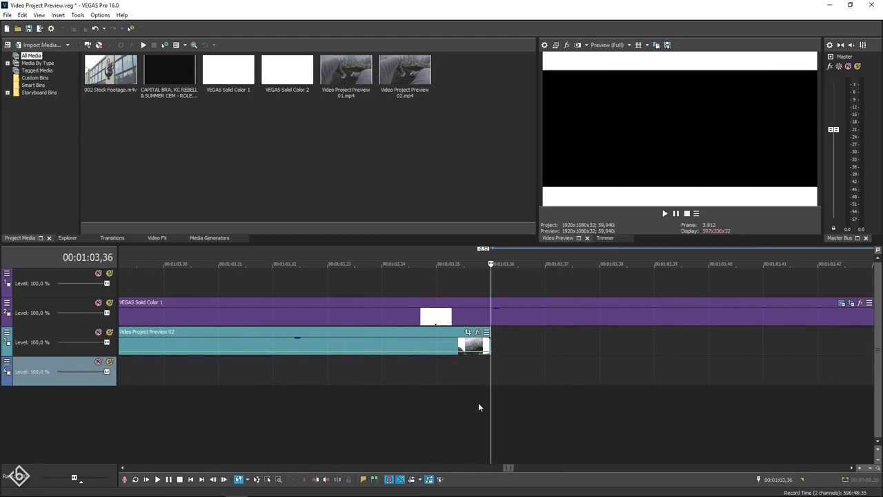
# Step: Set the velocity point at 00:01:03,35 to 100% reverse velocity
pyautogui.press('Left')
pyautogui.rightClick(448, 357)
pyautogui.press('Escape')
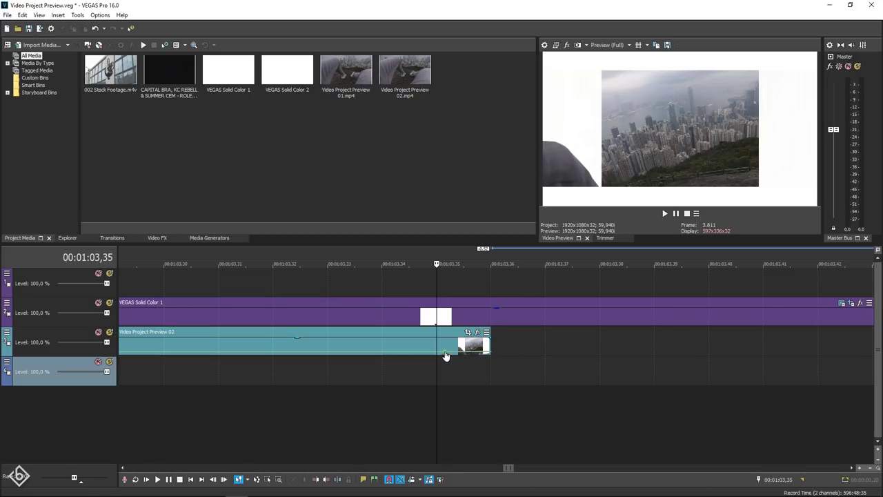
pyautogui.rightClick(436, 350)
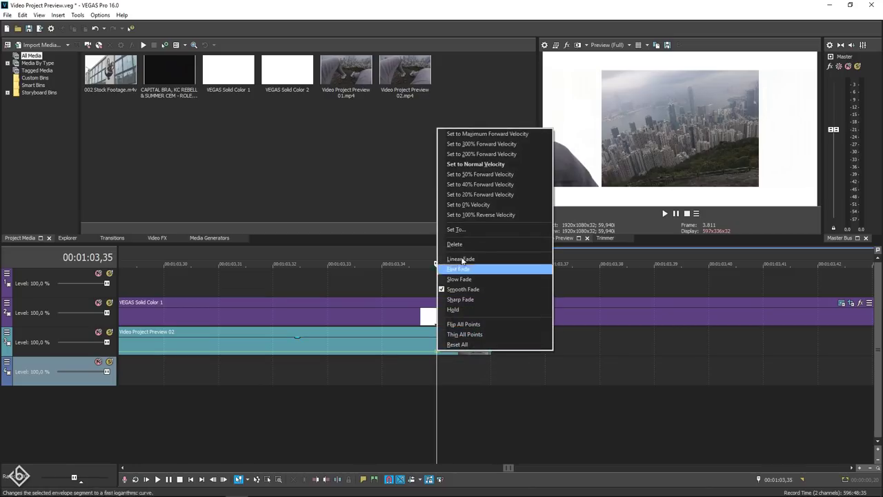
pyautogui.click(488, 168)
pyautogui.rightClick(457, 358)
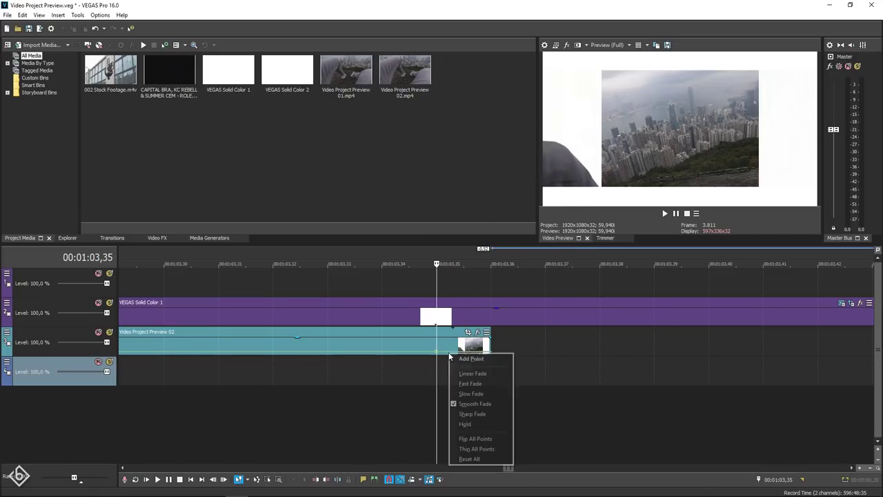
pyautogui.press('Escape')
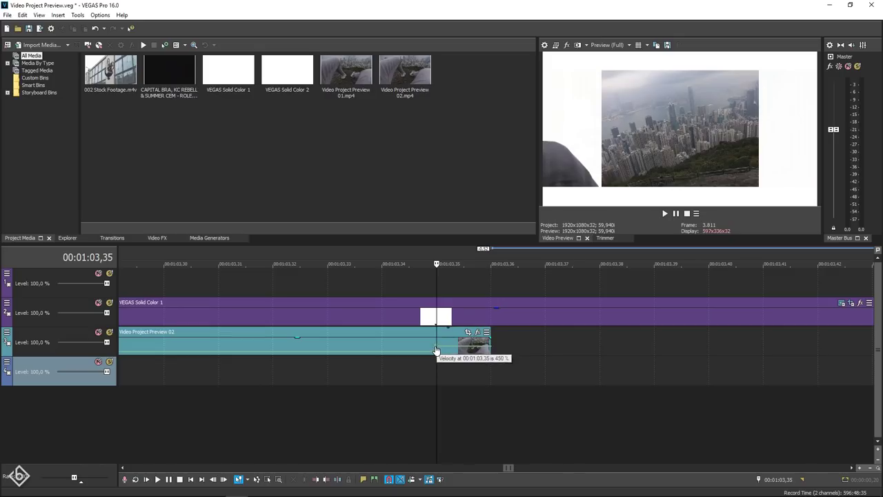
pyautogui.rightClick(436, 349)
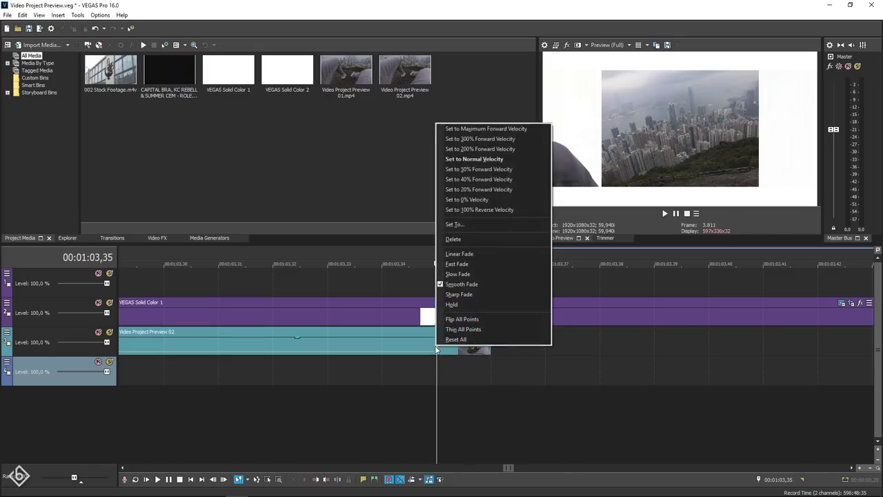
pyautogui.click(480, 209)
pyautogui.scroll(-3, 476, 401)
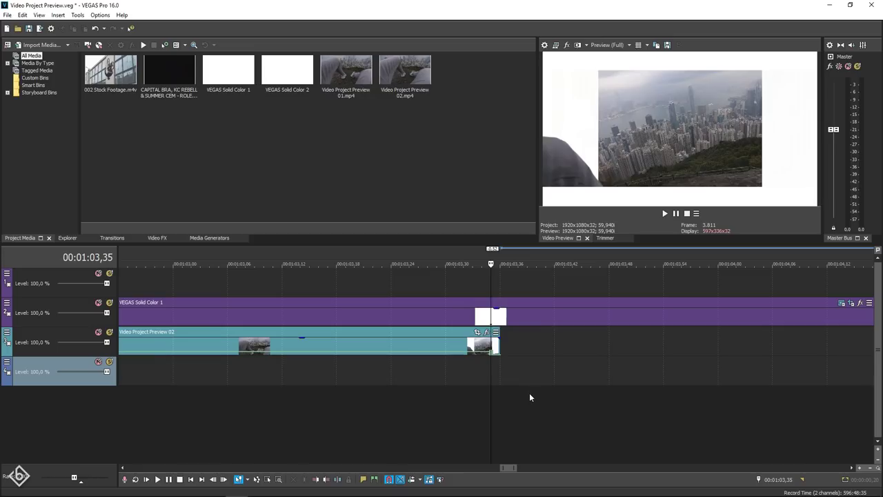
pyautogui.scroll(-3, 513, 383)
# Step: Extend Preview 02's right edge to line up with the end of VEGAS Solid Color 1
pyautogui.moveTo(495, 346); pyautogui.dragTo(669, 339)
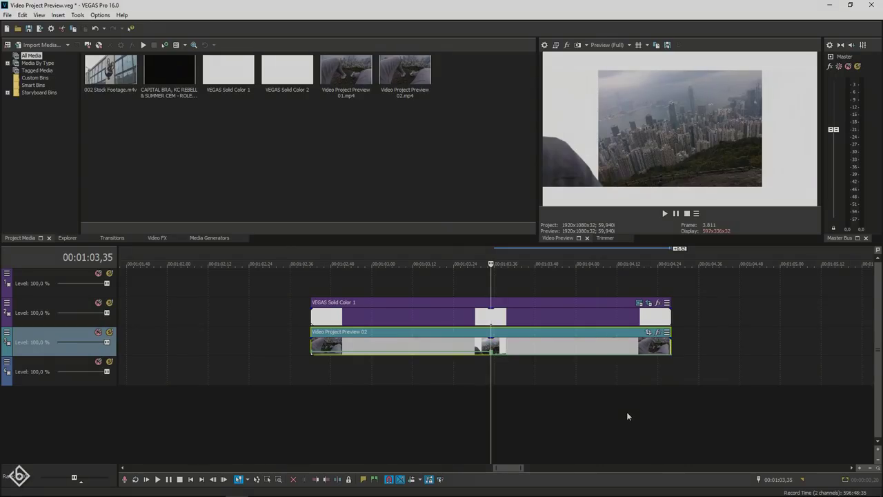